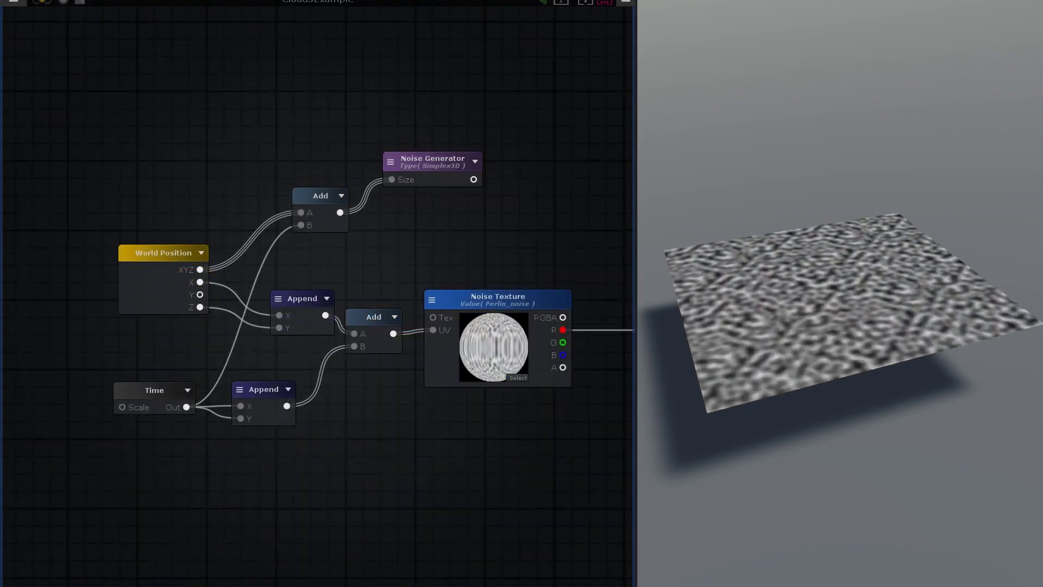
Delete the Noise Generator node and its Add node above the texture-based noise branch
mouse_move(374, 319)
mouse_down()
mouse_move(371, 310)
mouse_move(379, 316)
mouse_up()
drag(315, 194, 315, 198)
click(212, 155)
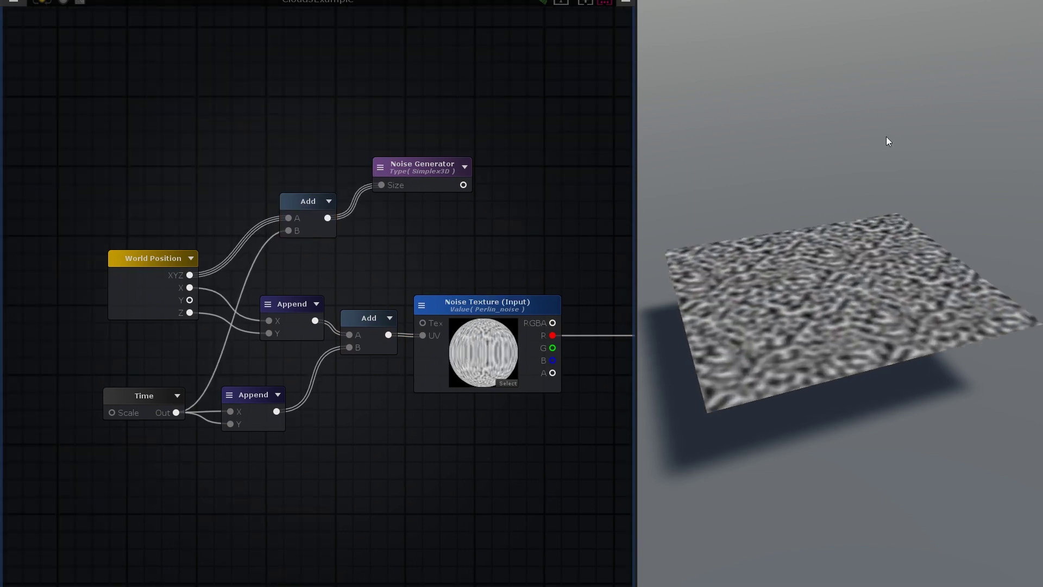
drag(472, 146, 285, 256)
key(Delete)
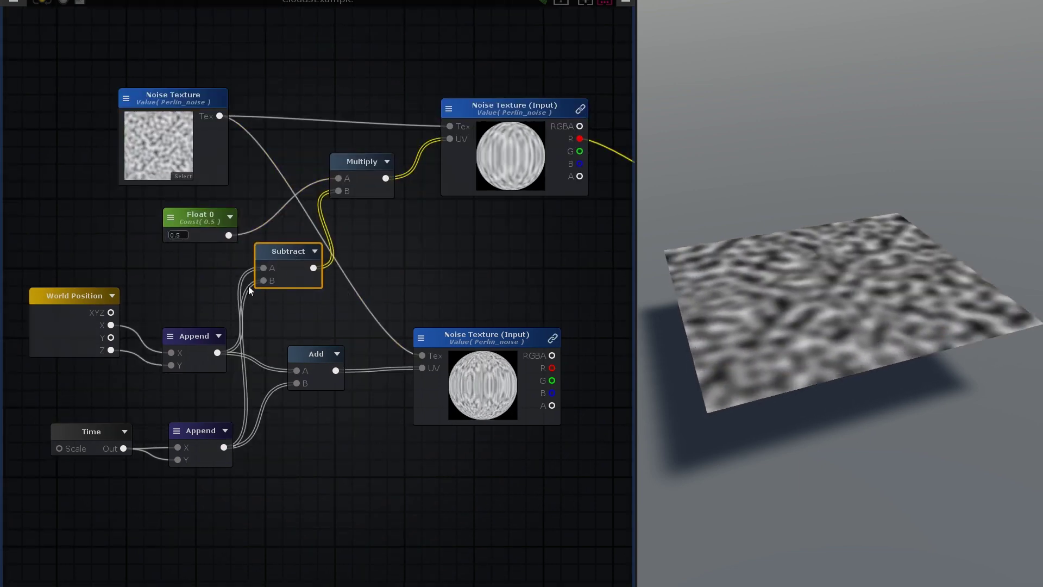
Shift the upper Append node slightly and connect the lower noise texture's R output to the second input of the new Multiply node
click(197, 338)
drag(198, 337, 184, 309)
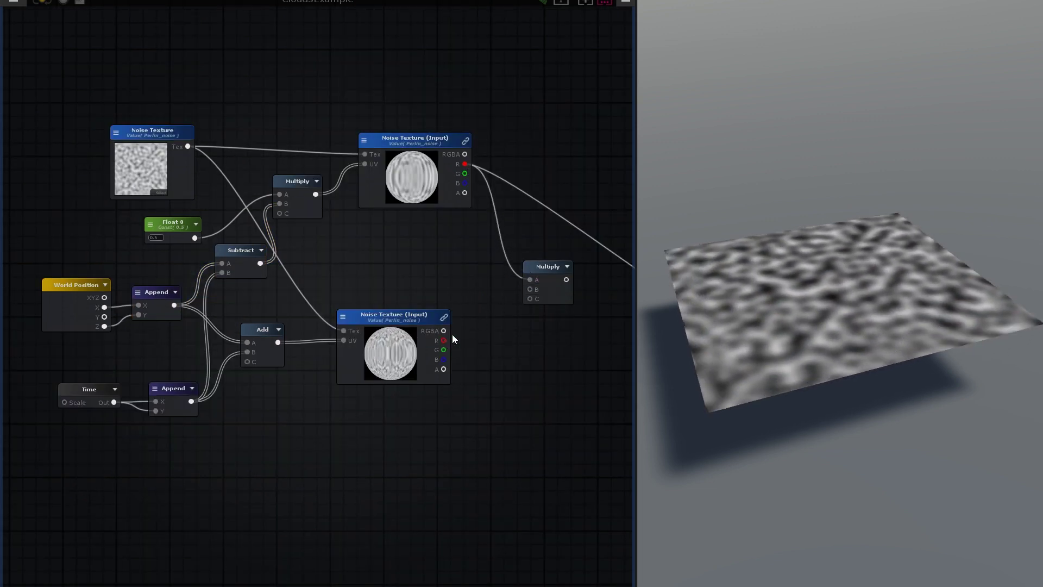
drag(444, 340, 530, 289)
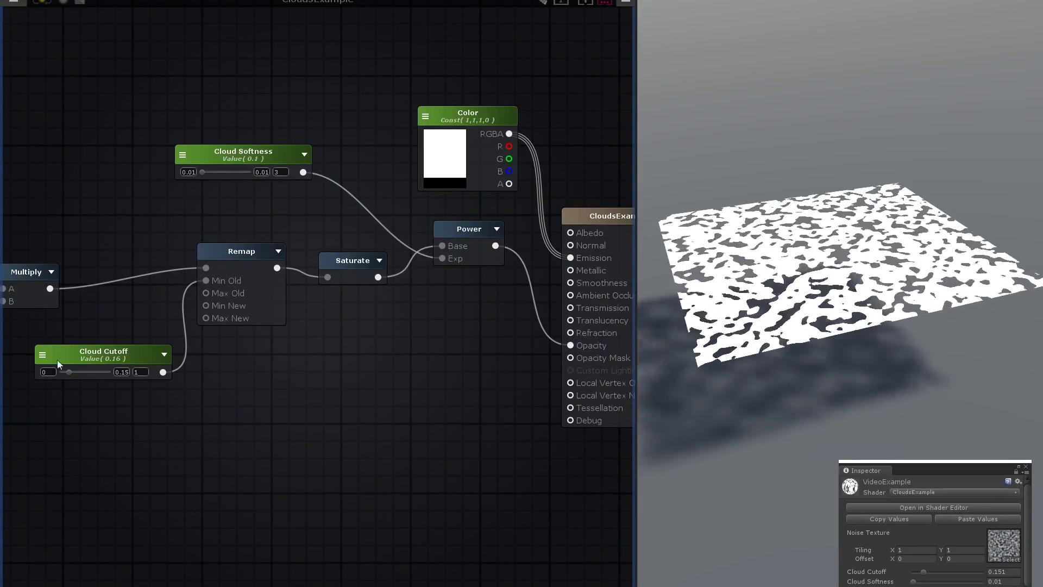
Go through the Cloud Cutoff, Saturate and Cloud Softness nodes of the opacity chain, shifting each one slightly
drag(86, 351, 68, 338)
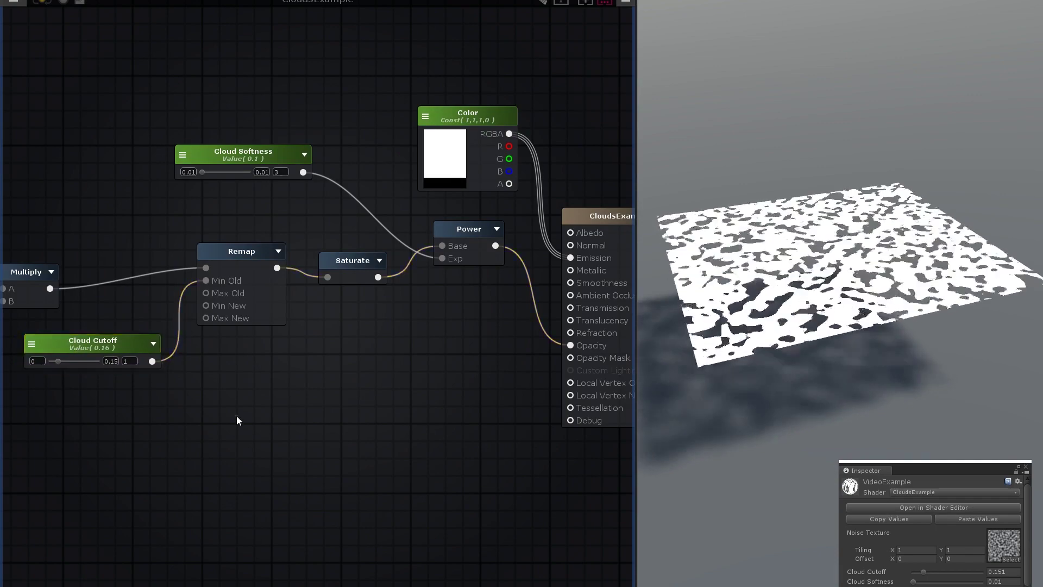
drag(352, 266, 350, 259)
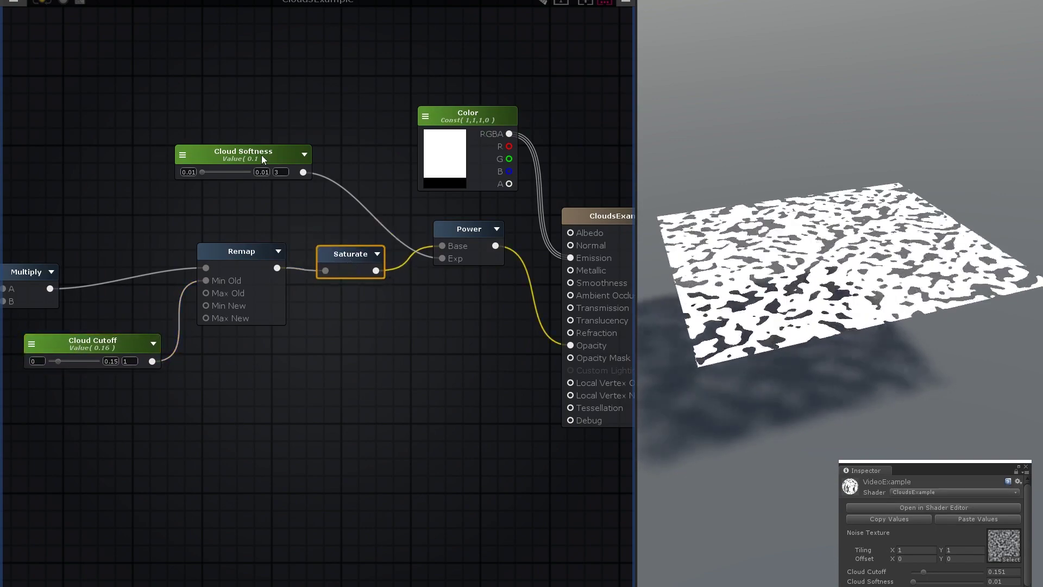
drag(262, 155, 269, 157)
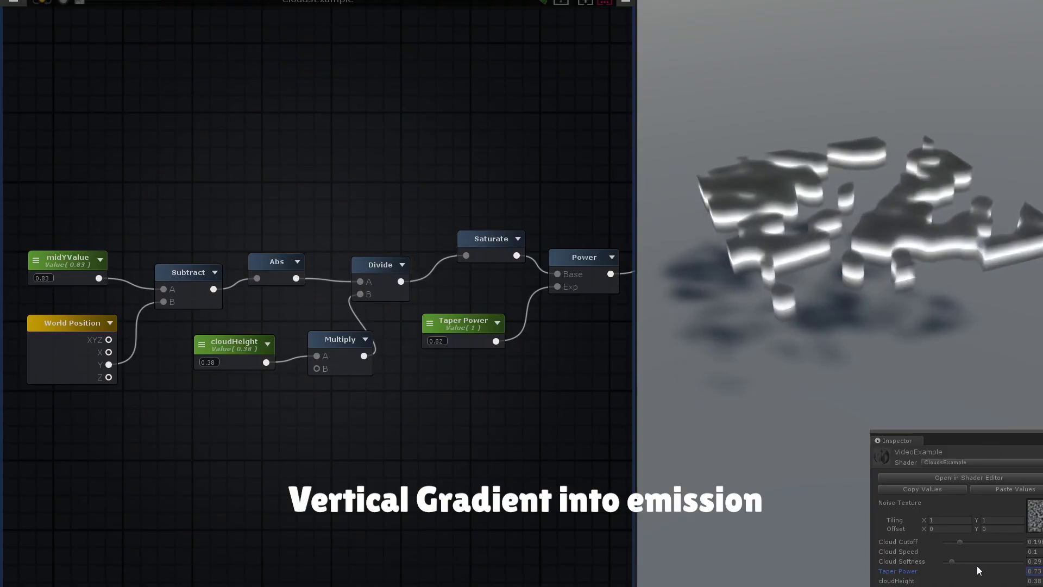
Adjust the cloud material's Taper Power and shift the midYValue node of the vertical gradient slightly
mouse_move(984, 567)
mouse_down()
mouse_move(967, 565)
mouse_move(989, 563)
mouse_move(976, 579)
mouse_up()
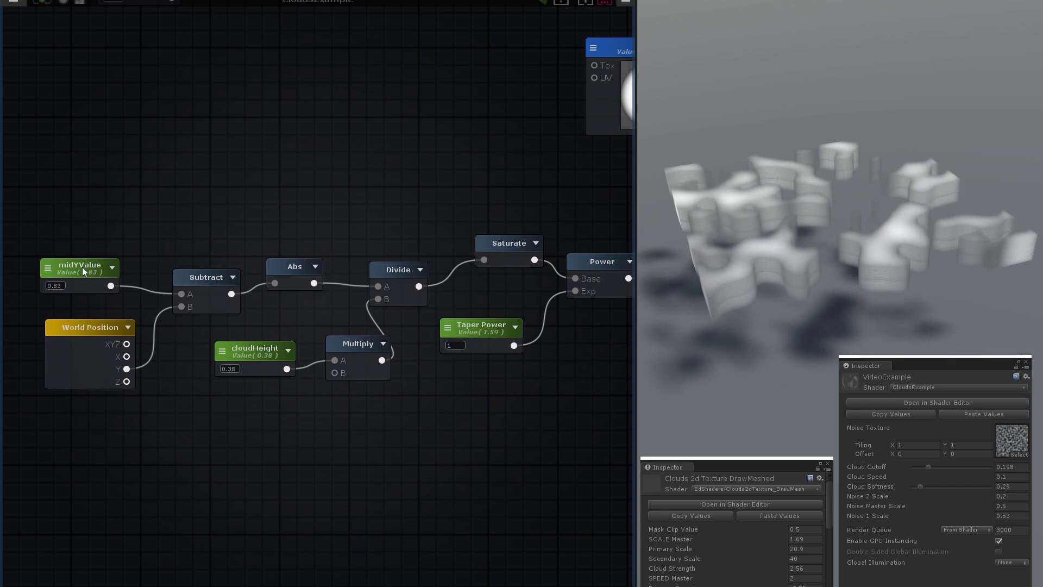
click(84, 265)
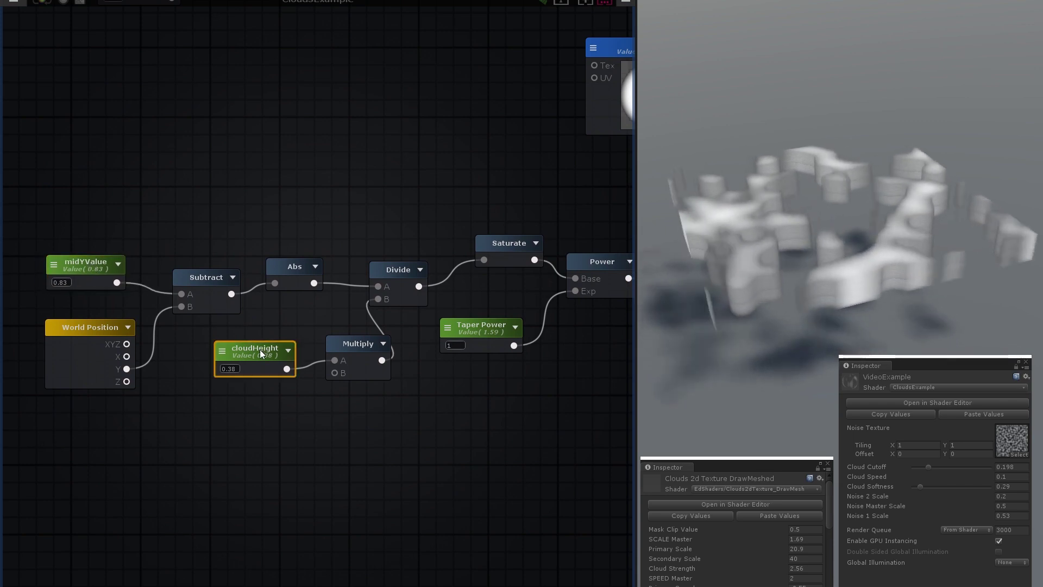
Multiply the noise by the vertical taper and the Centre Fade red channel, and connect the final One Minus output to Emission
scroll(395, 323, down, 5)
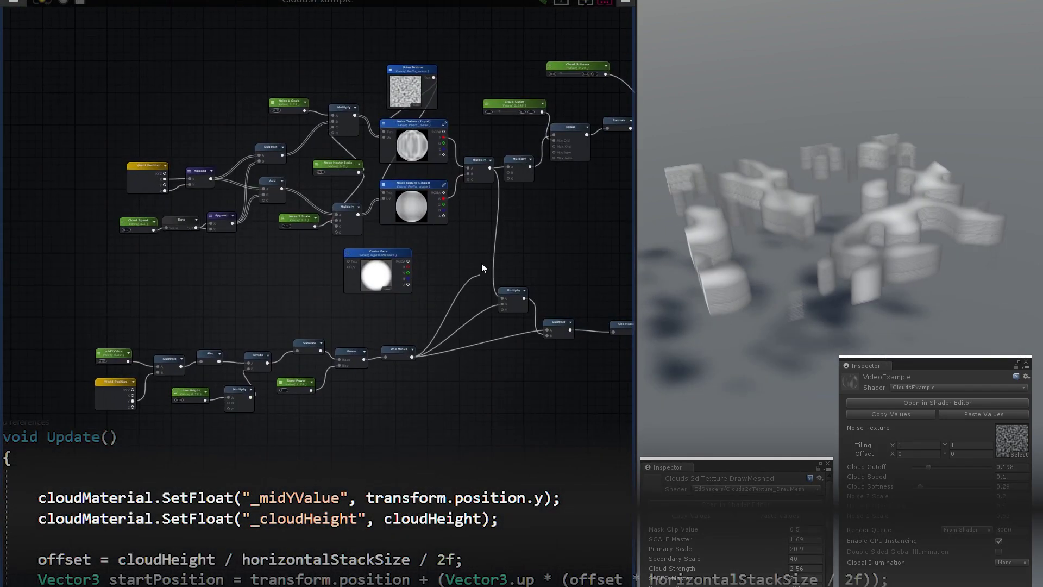
drag(409, 266, 504, 175)
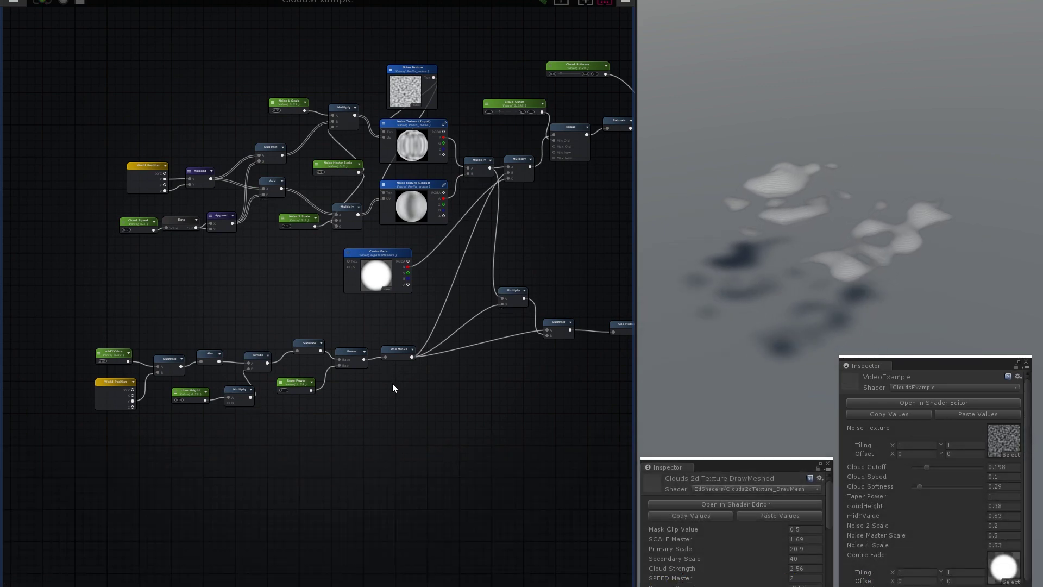
middle_drag(630, 336, 485, 376)
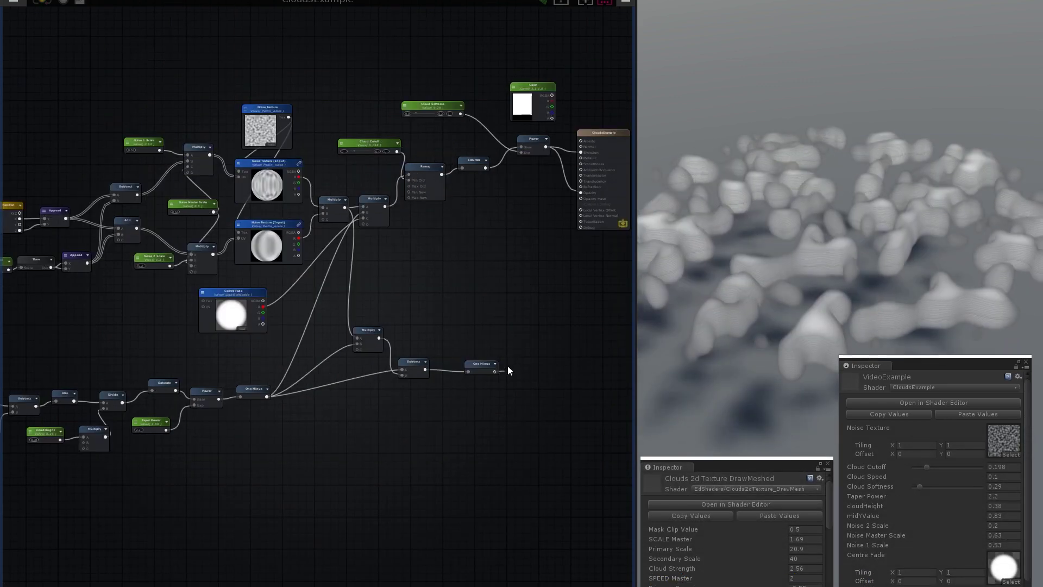
drag(564, 170, 580, 155)
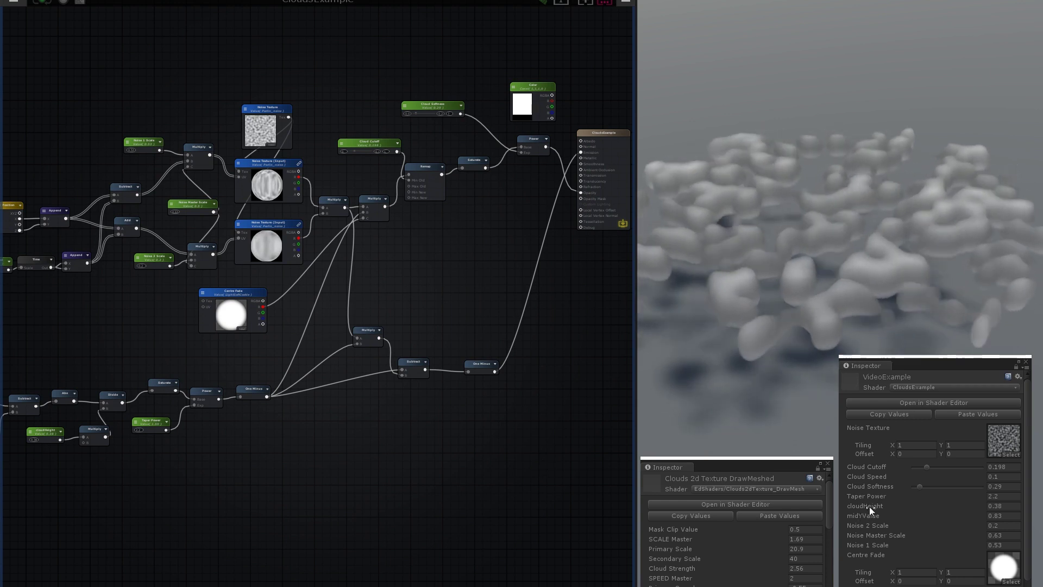
Set the cloud material's Noise Master Scale to 0.48 and adjust its Taper Power
drag(869, 533, 868, 534)
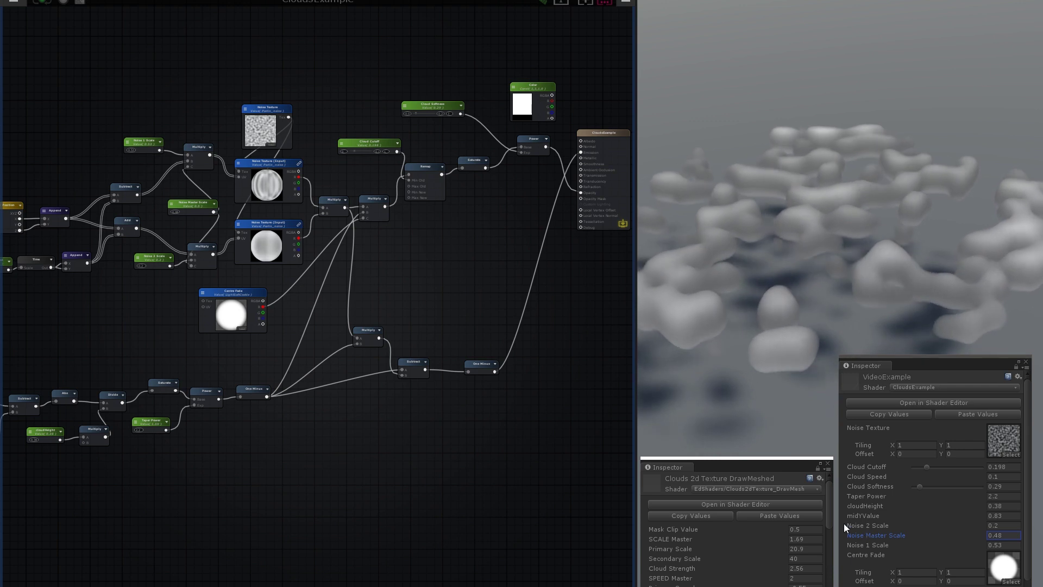
middle_drag(270, 461, 321, 473)
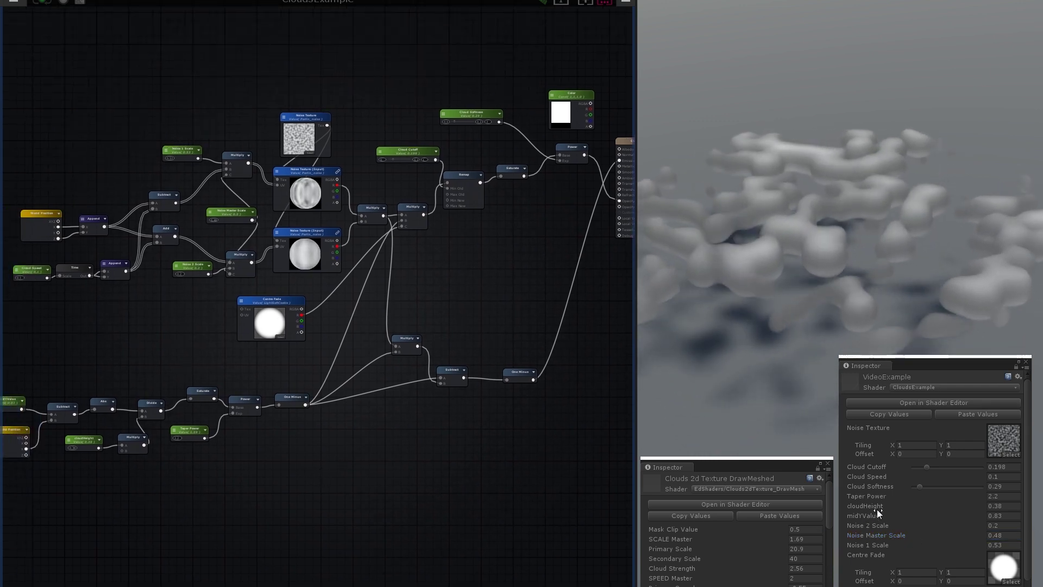
drag(878, 496, 855, 506)
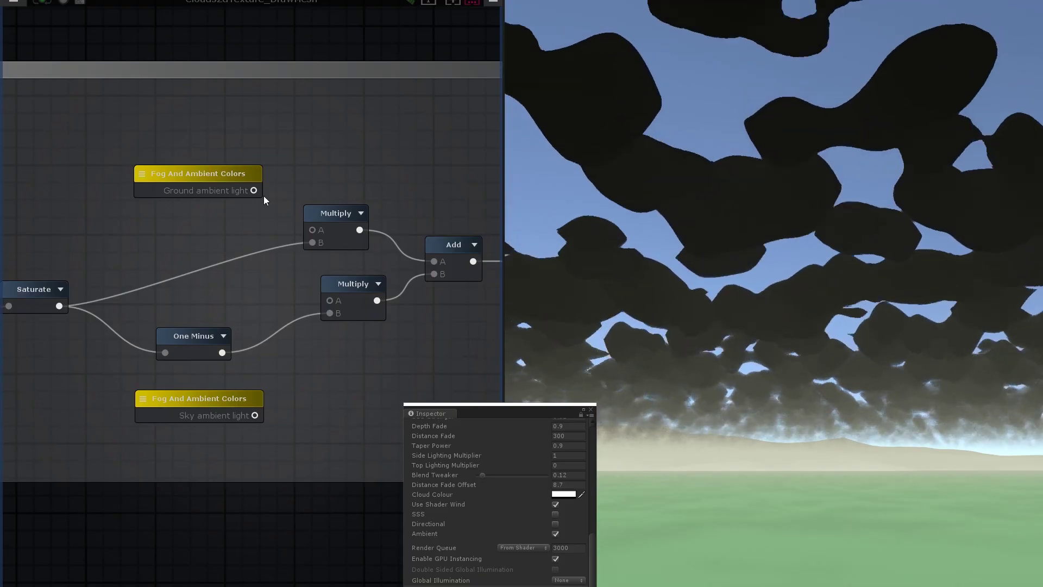
Connect Ground ambient light to input A of the upper Multiply and Sky ambient light to input A of the lower Multiply
drag(254, 190, 313, 229)
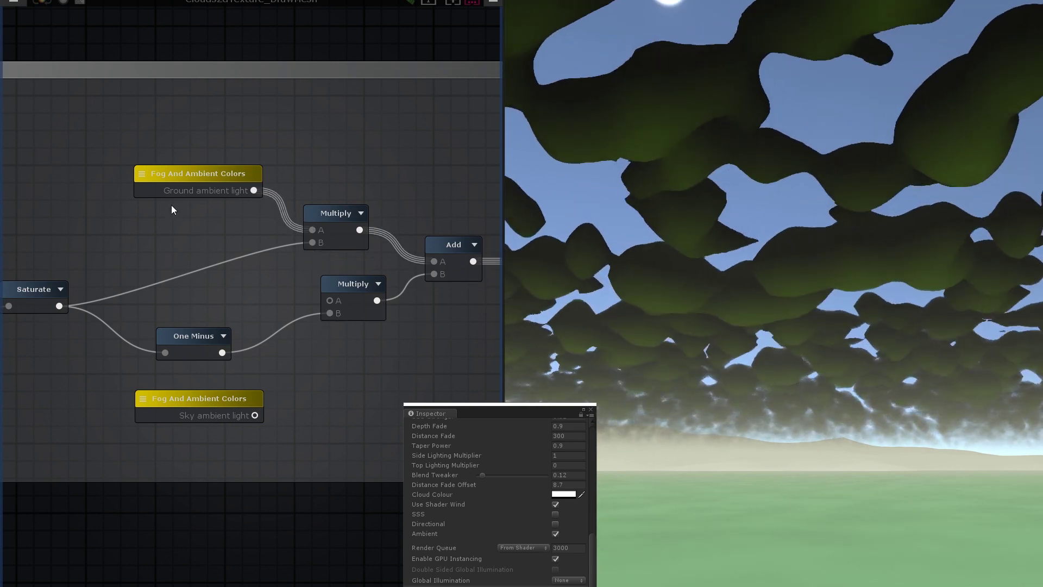
drag(254, 415, 330, 301)
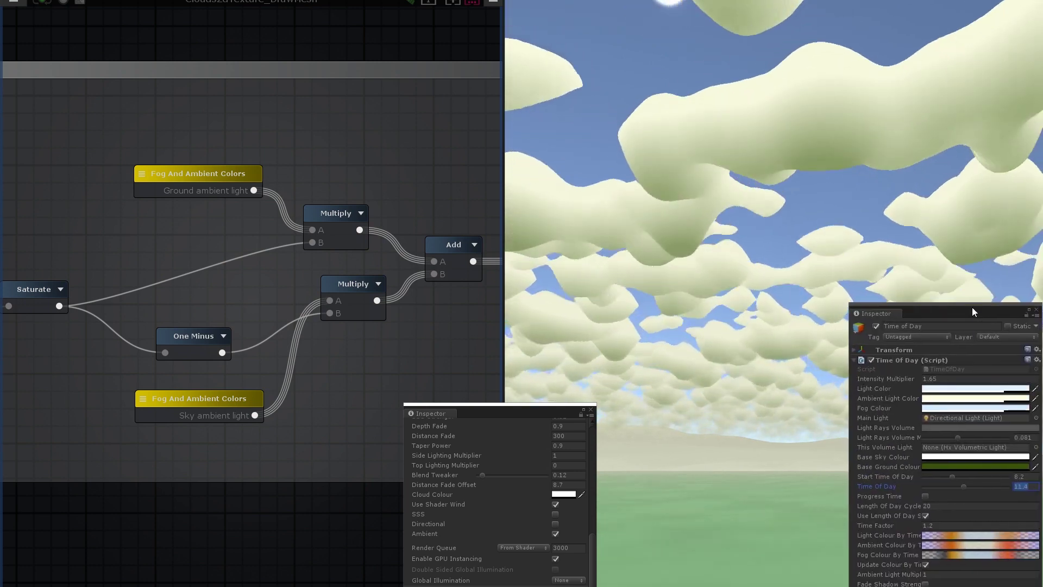
Change the Time Of Day value in the Time of Day script to an earlier hour
click(943, 483)
mouse_move(943, 482)
mouse_down()
mouse_move(912, 483)
mouse_move(986, 488)
mouse_move(934, 494)
mouse_up()
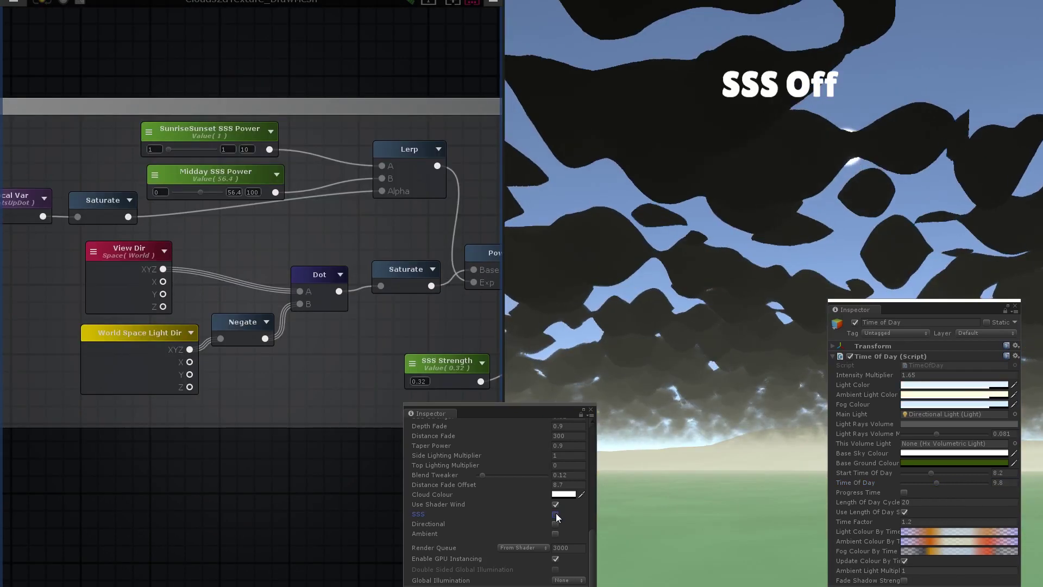
Toggle the cloud material's SSS option to compare the clouds with and without it, leaving it enabled
click(556, 514)
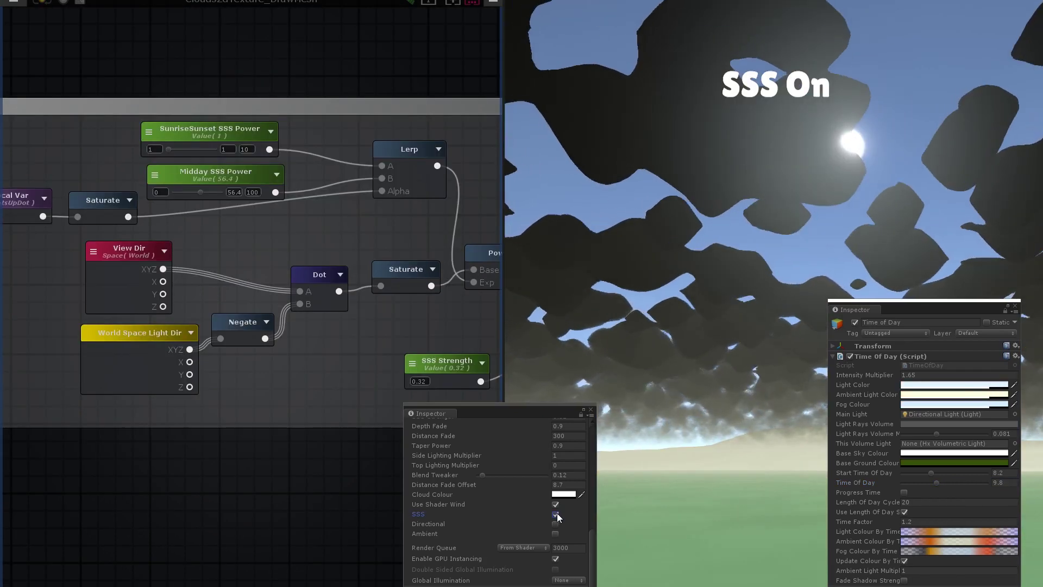
click(556, 514)
click(556, 514)
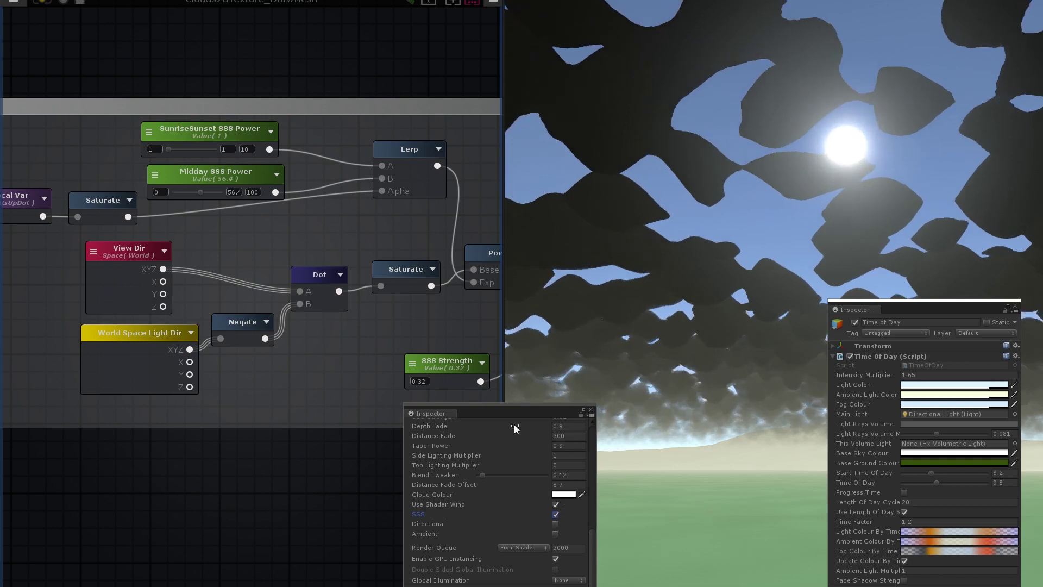
Shift the View Dir, World Space Light Dir, Negate and Dot nodes slightly, and move Time Of Day later to preview the SSS
drag(125, 251, 125, 249)
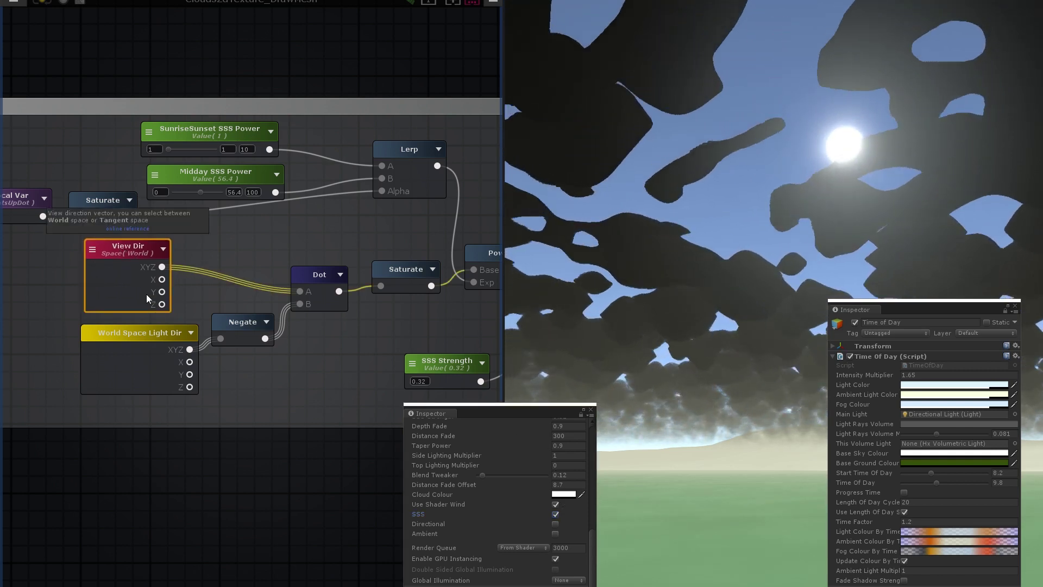
drag(152, 333, 150, 330)
drag(233, 323, 232, 323)
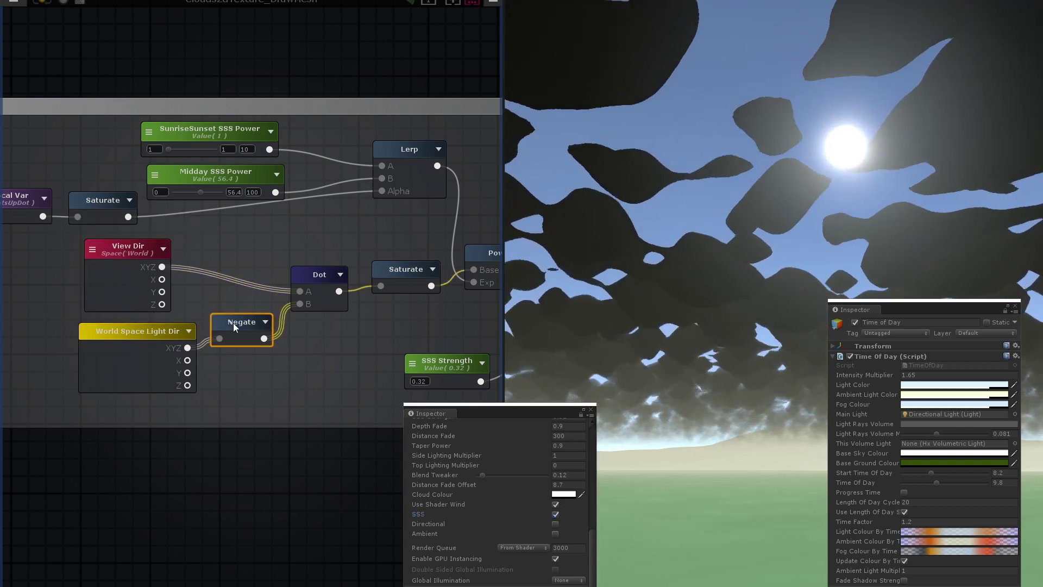
drag(321, 274, 321, 273)
click(331, 344)
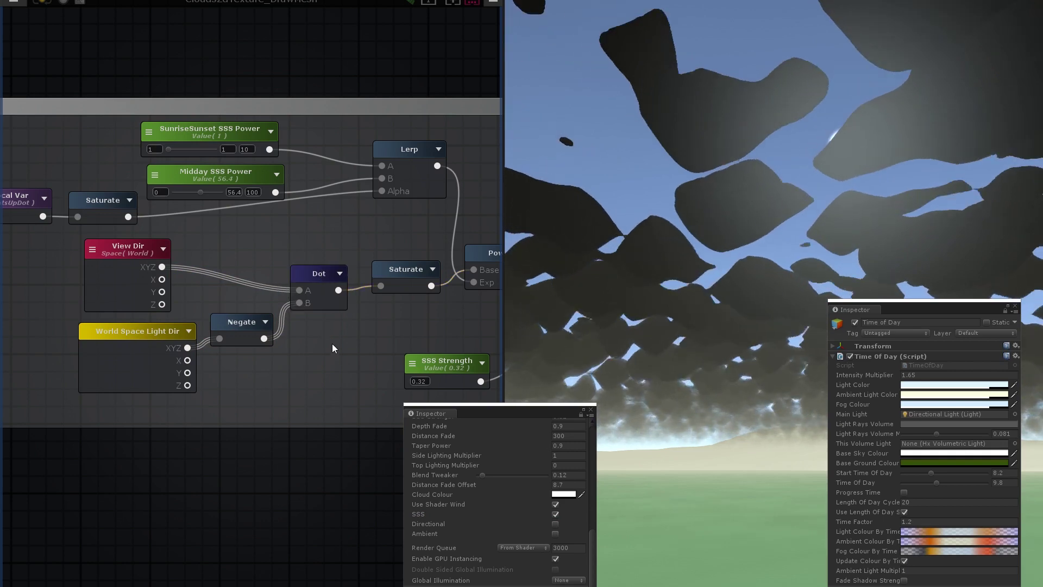
mouse_move(936, 482)
mouse_down()
mouse_move(926, 485)
mouse_move(951, 488)
mouse_up()
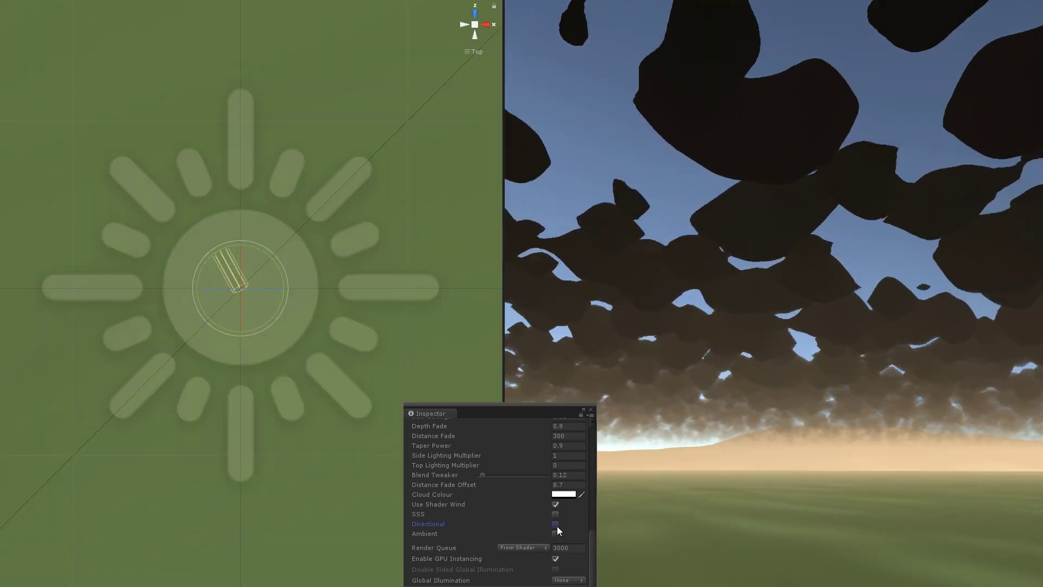
Enable the cloud material's Directional option and rotate the directional light in the top view
click(555, 524)
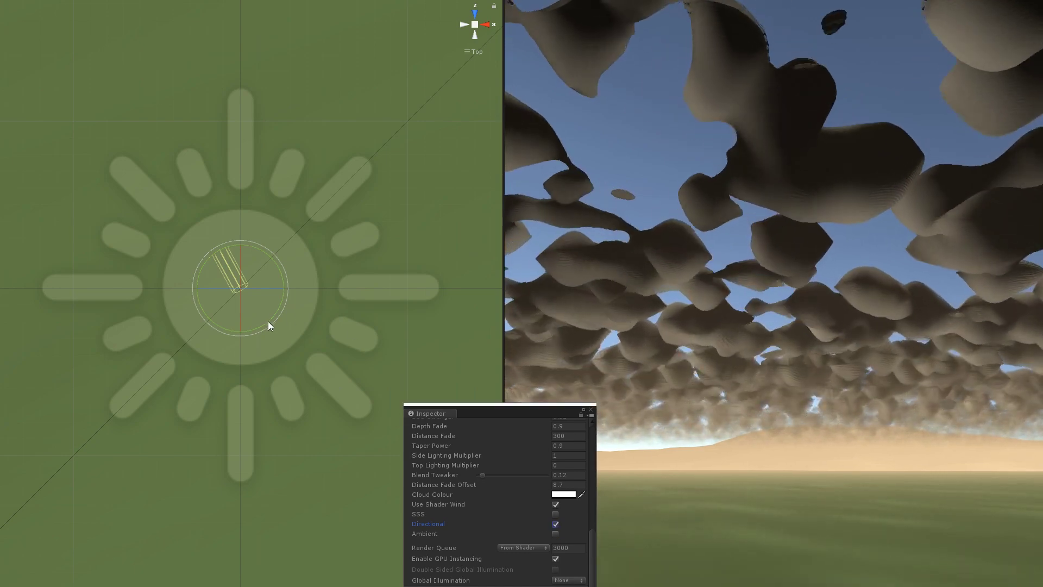
drag(269, 323, 333, 186)
drag(229, 97, 305, 11)
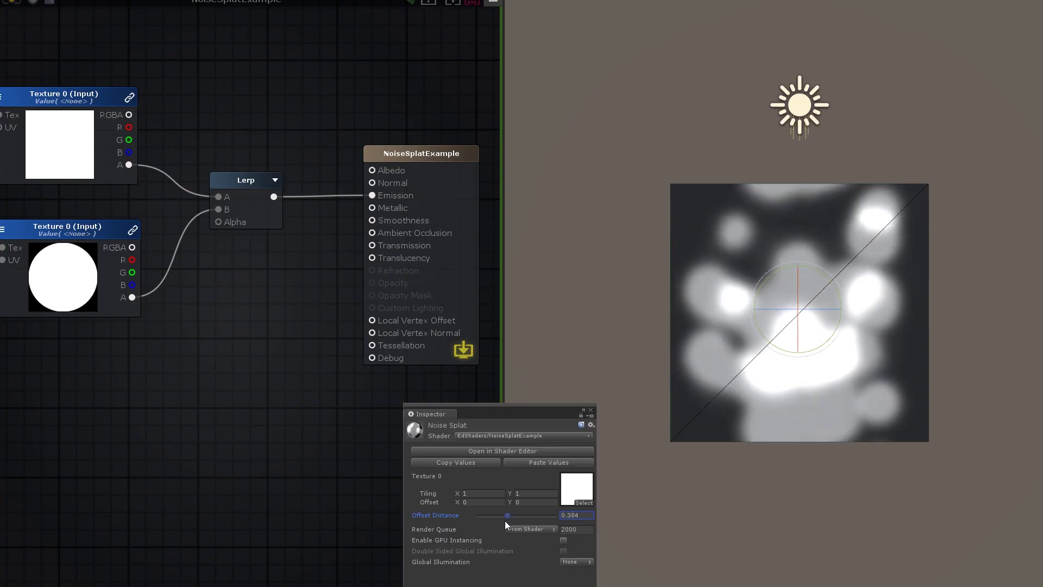
Set the Noise Splat material's Offset Distance to 0.119 and rotate the directional light over the splat preview
drag(505, 521, 488, 516)
drag(837, 338, 617, 16)
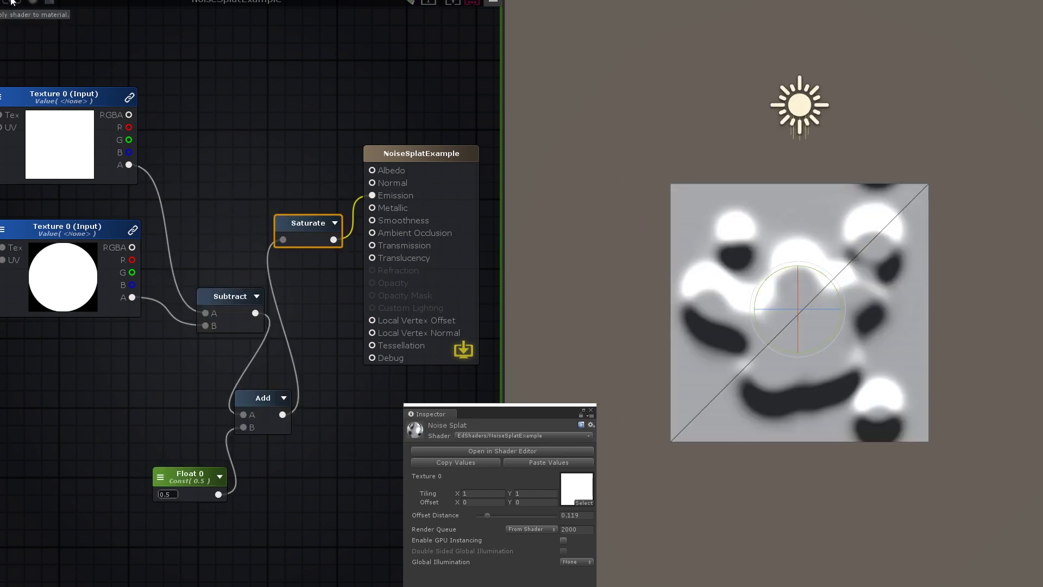
mouse_move(830, 343)
mouse_down()
mouse_move(759, 366)
mouse_move(621, 341)
mouse_move(499, 234)
mouse_move(347, 197)
mouse_move(3, 157)
mouse_up()
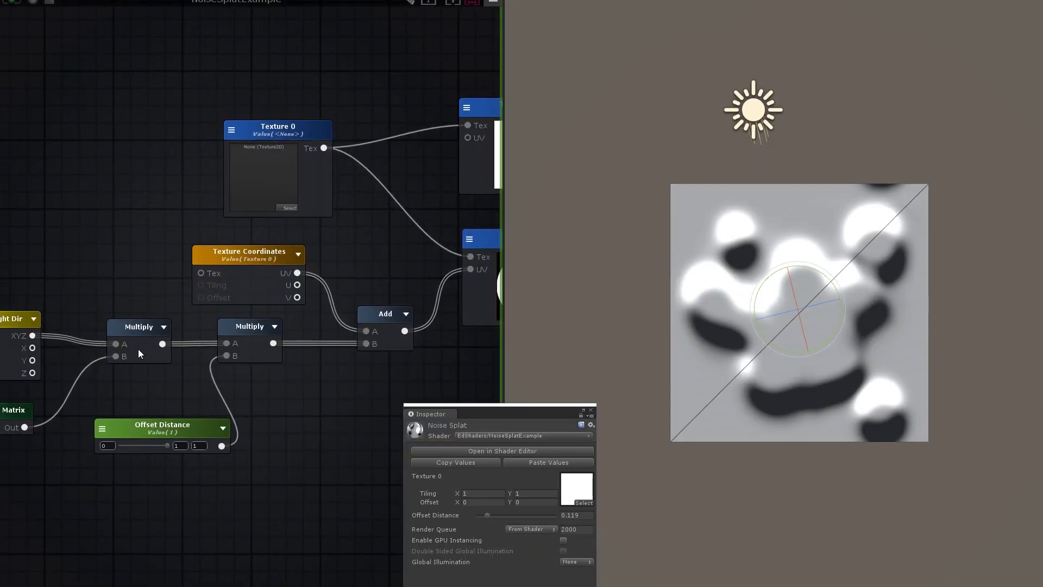
Examine how World Space Light Dir and World To Tangent Matrix feed the first Multiply node of the texture offset chain
middle_drag(138, 349, 216, 333)
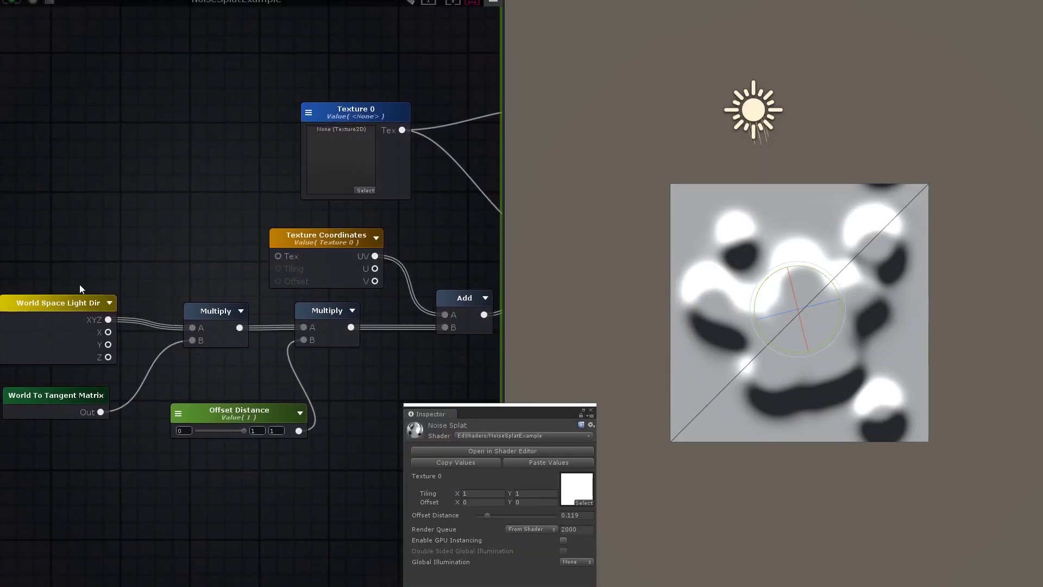
click(73, 303)
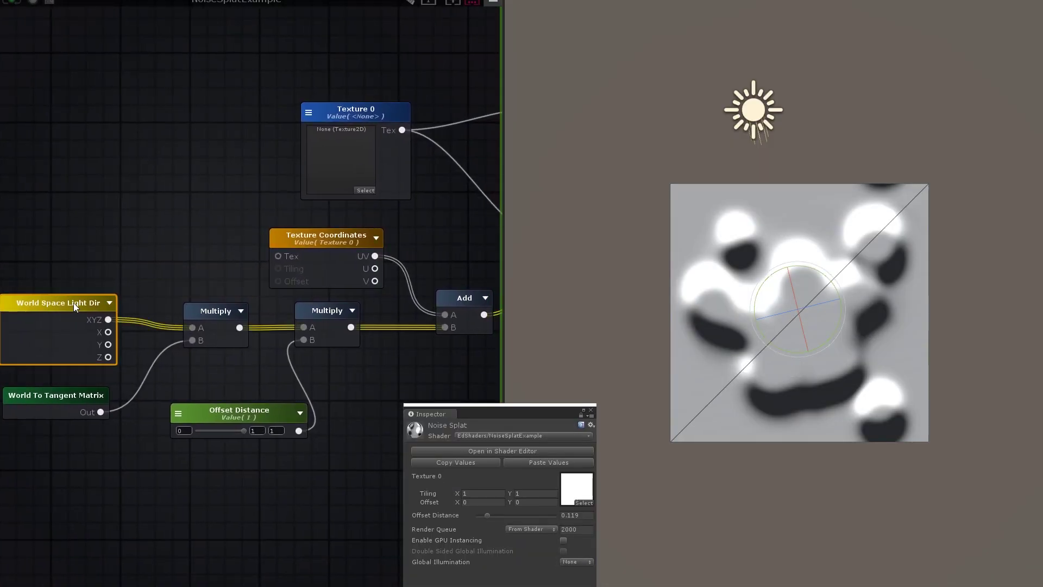
click(59, 396)
click(213, 311)
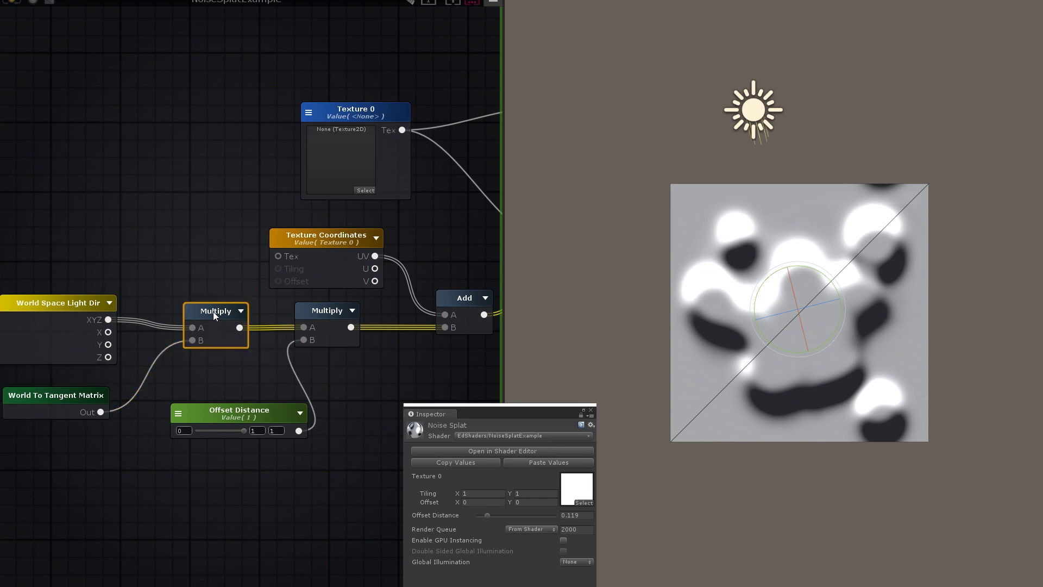
drag(213, 314, 211, 313)
click(379, 380)
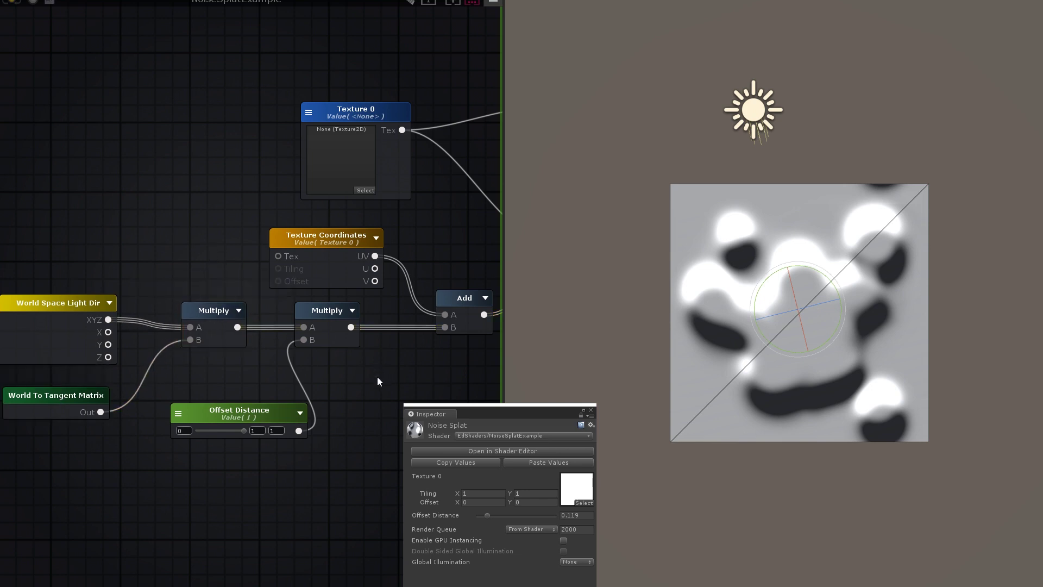
Shift the Offset Distance node slightly and set the Noise Splat material's Offset Distance to 0.048
drag(255, 406, 259, 409)
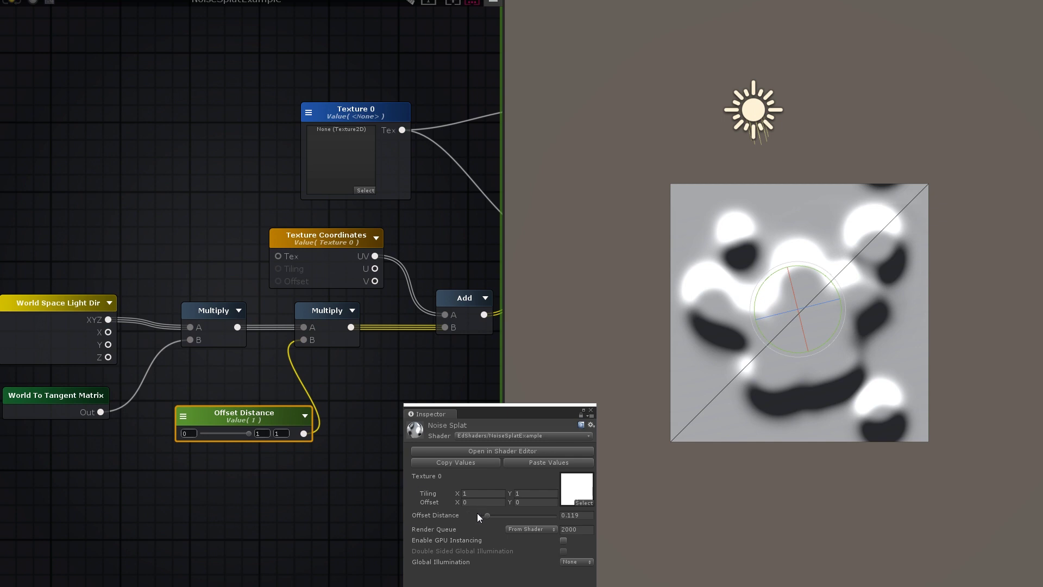
mouse_move(477, 513)
mouse_down()
mouse_move(505, 510)
mouse_move(481, 515)
mouse_up()
mouse_move(416, 295)
middle_down()
mouse_move(308, 293)
mouse_move(199, 309)
middle_up()
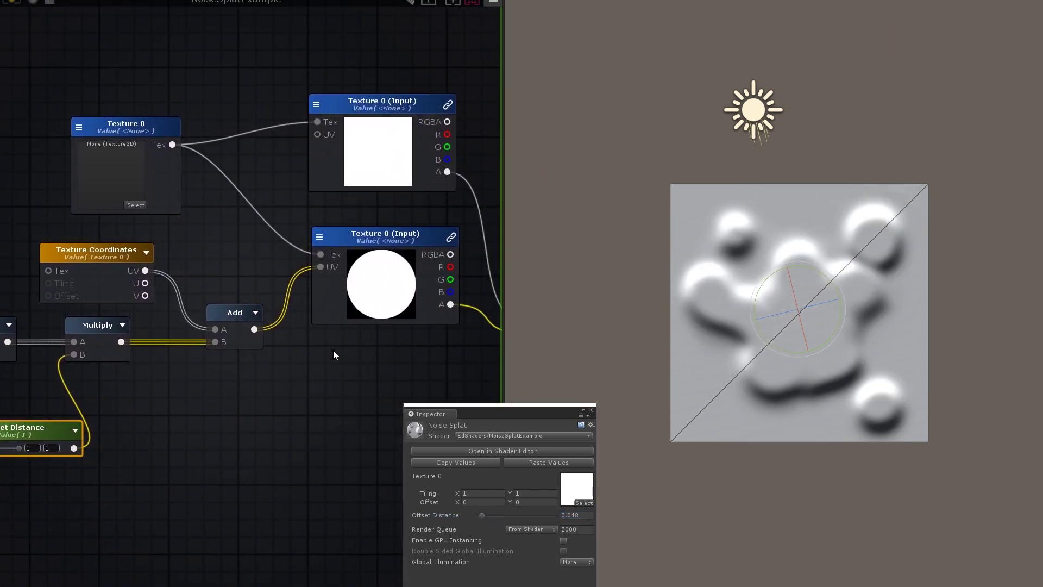
Rotate the directional light slightly over the Noise Splat preview beside the texture offset node graph
scroll(331, 370, down, 5)
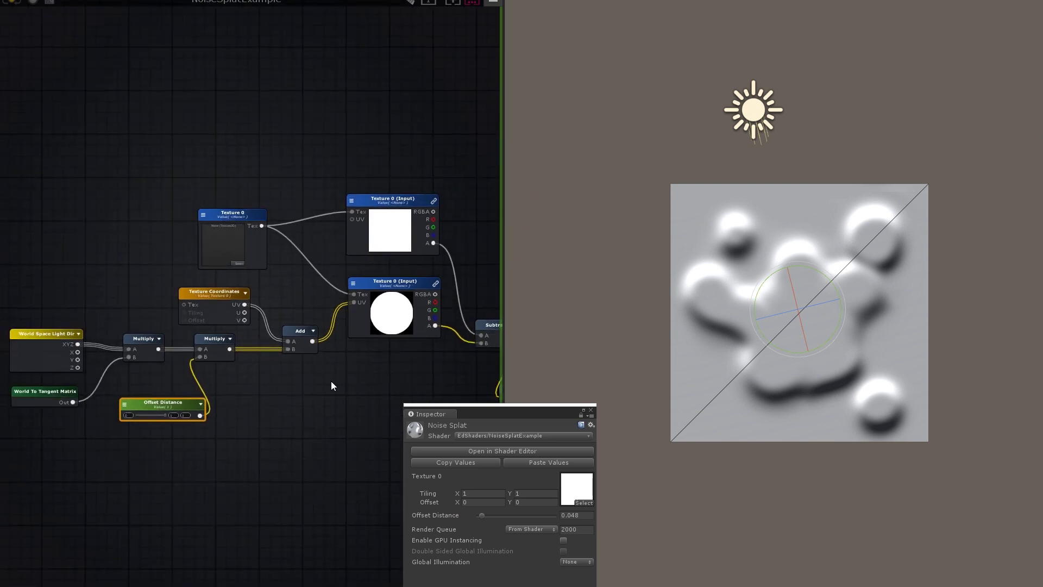
middle_drag(331, 381, 312, 363)
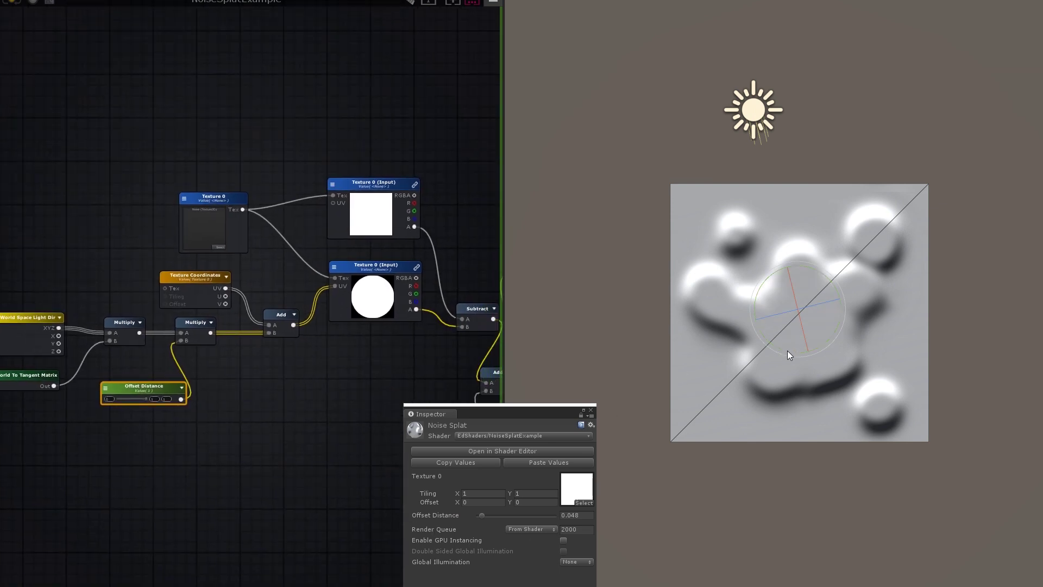
mouse_move(787, 351)
mouse_down()
mouse_move(696, 312)
mouse_move(729, 332)
mouse_move(807, 335)
mouse_move(849, 311)
mouse_move(742, 338)
mouse_move(773, 346)
mouse_up()
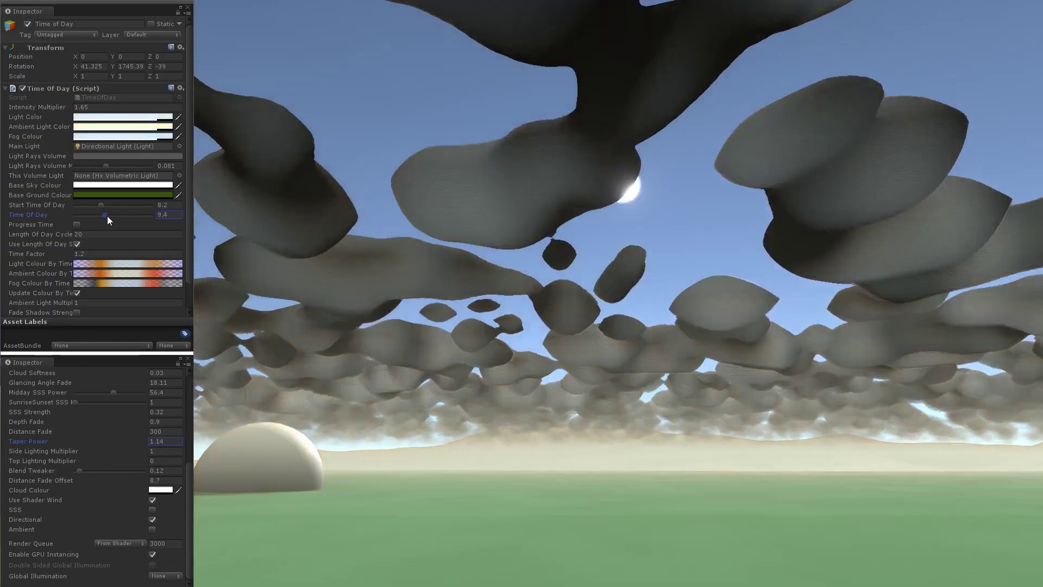
Sweep the Time of Day to 19.9 and back to 9.4 with only directional cloud lighting enabled
mouse_move(107, 216)
mouse_down()
mouse_move(116, 218)
mouse_move(103, 220)
mouse_up()
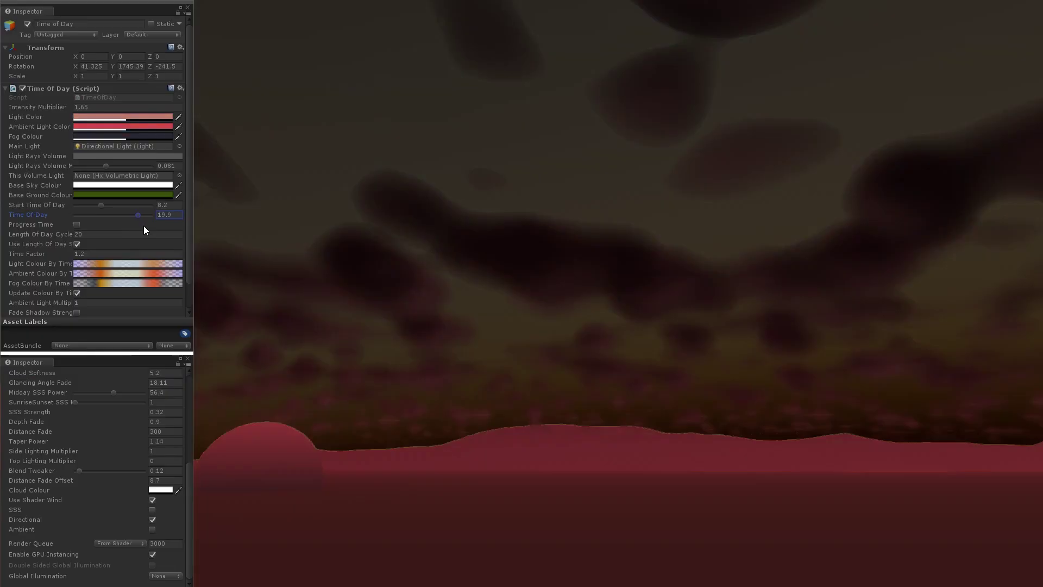
drag(144, 226, 102, 223)
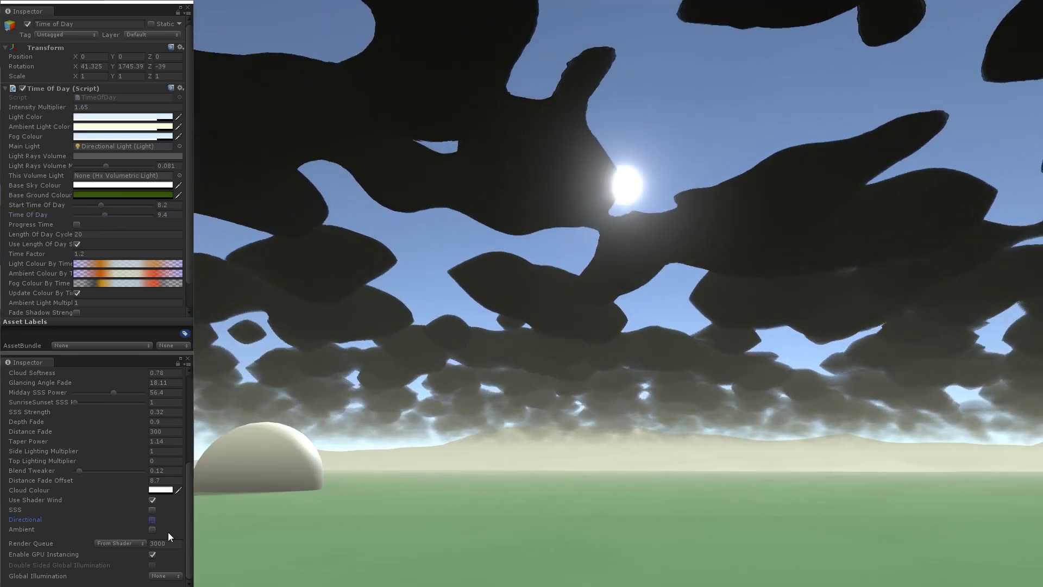
Enable the cloud material's Ambient, SSS and Directional options and vary the Time of Day under the combined lighting
click(154, 530)
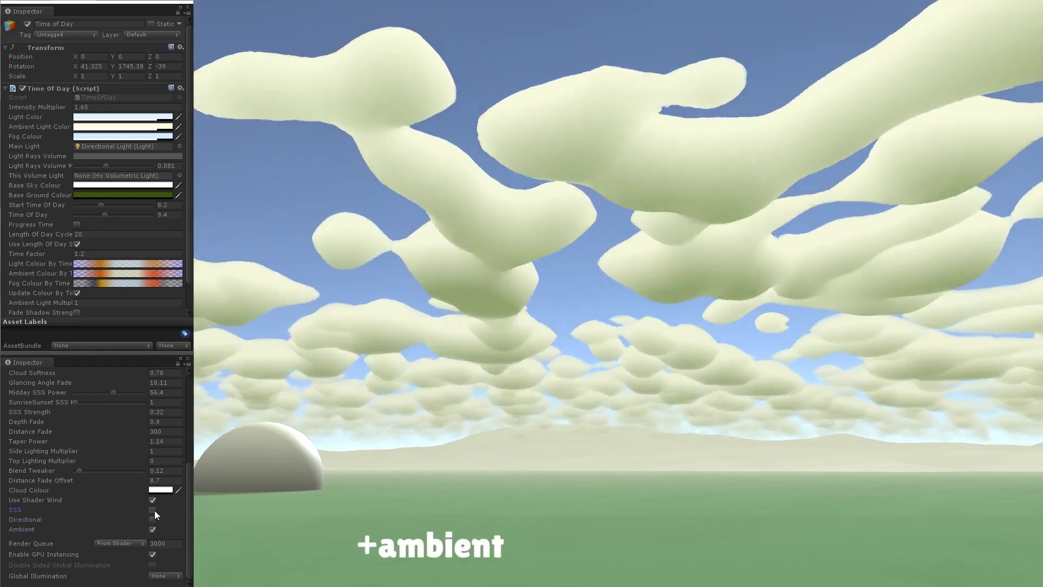
click(153, 509)
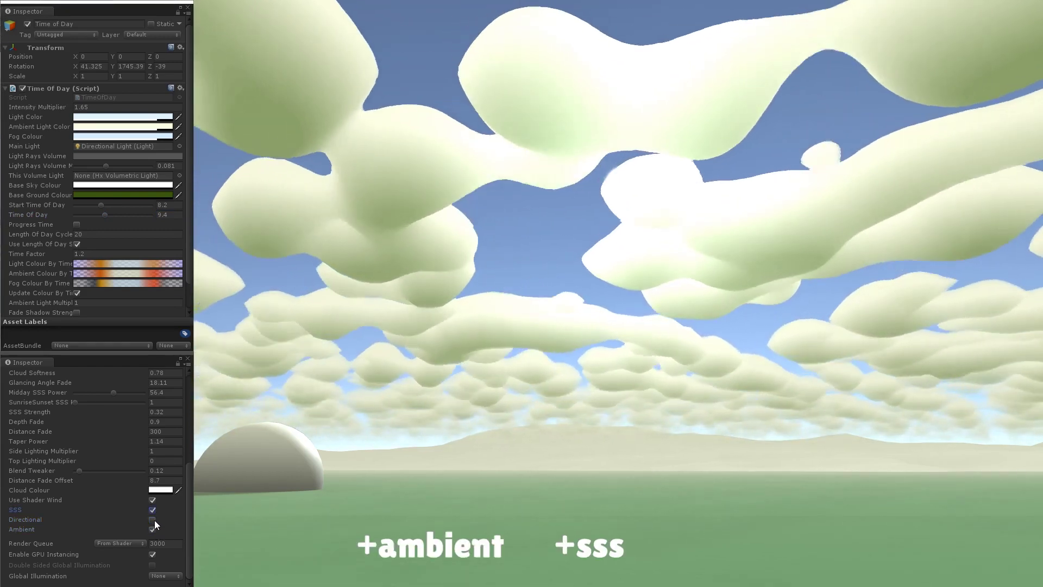
click(154, 520)
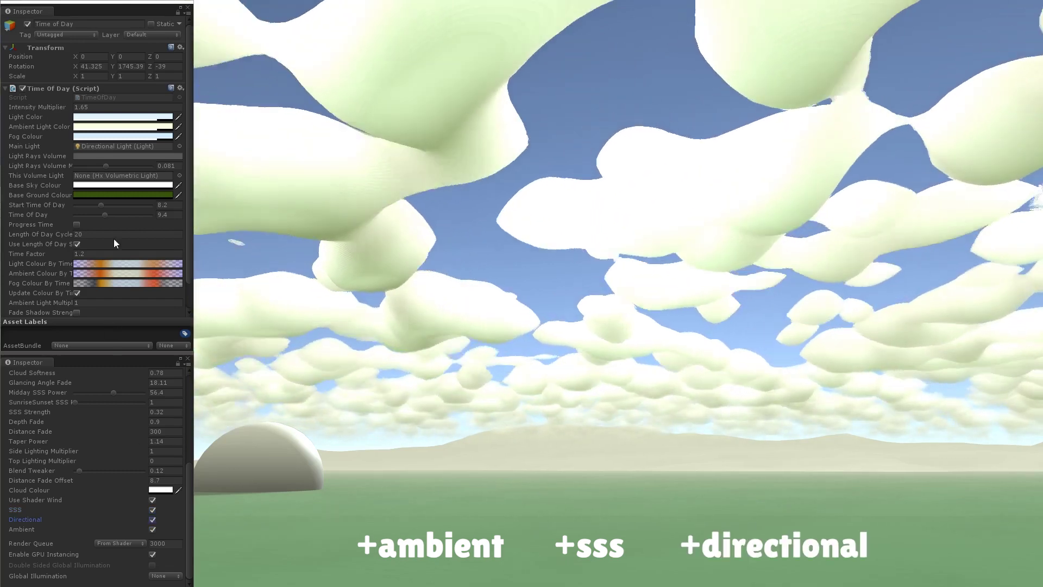
mouse_move(106, 215)
mouse_down()
mouse_move(115, 214)
mouse_move(96, 217)
mouse_up()
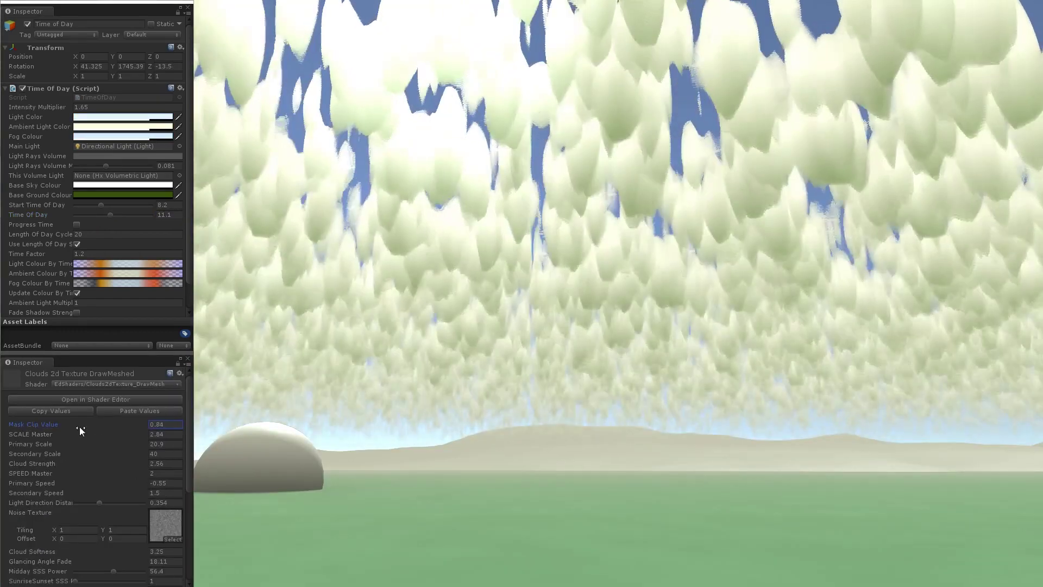
Set the cloud material's SCALE Master to 6.04 and adjust its Cloud Strength
drag(44, 408, 67, 438)
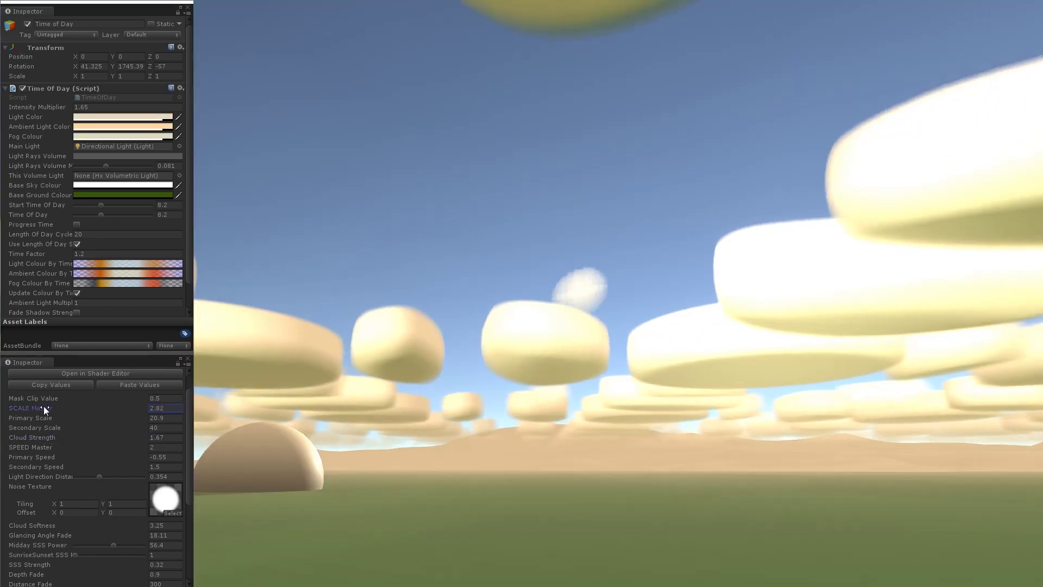
drag(43, 405, 113, 410)
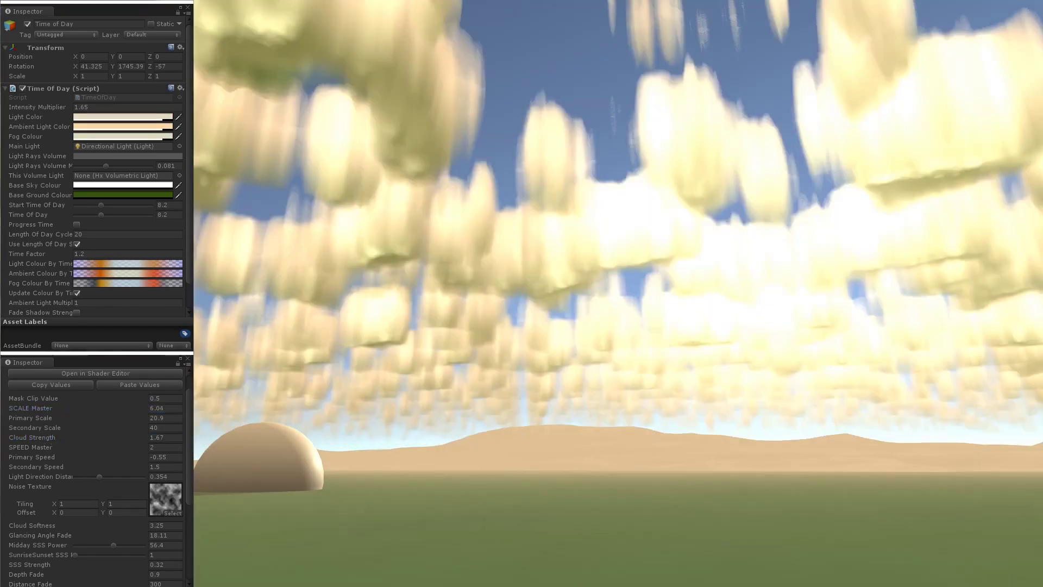
drag(48, 438, 29, 441)
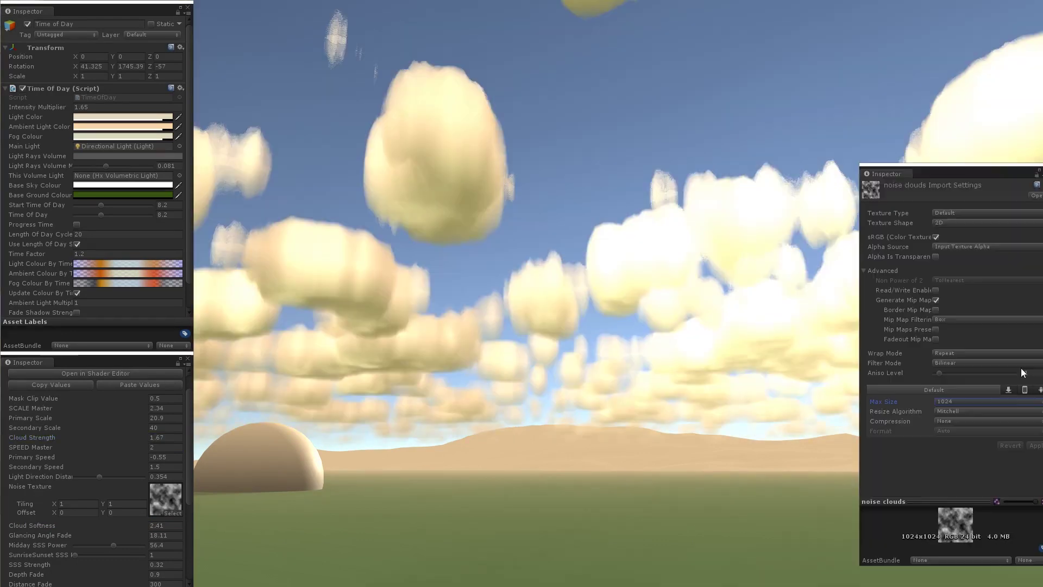
Apply a Max Size of 32 to the noise clouds texture import, and select 1024 again
click(1028, 402)
click(956, 413)
click(1036, 445)
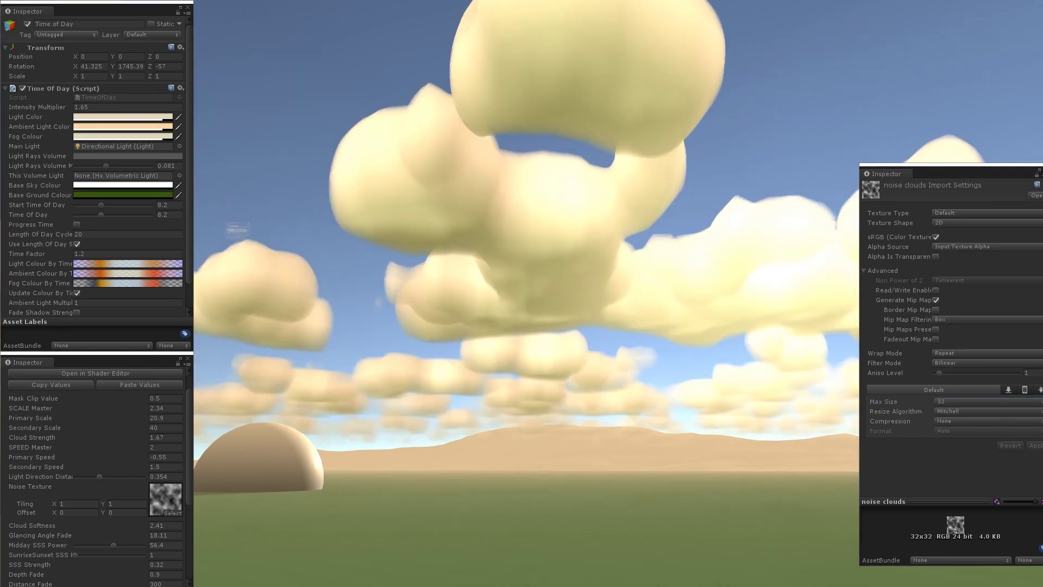
click(989, 401)
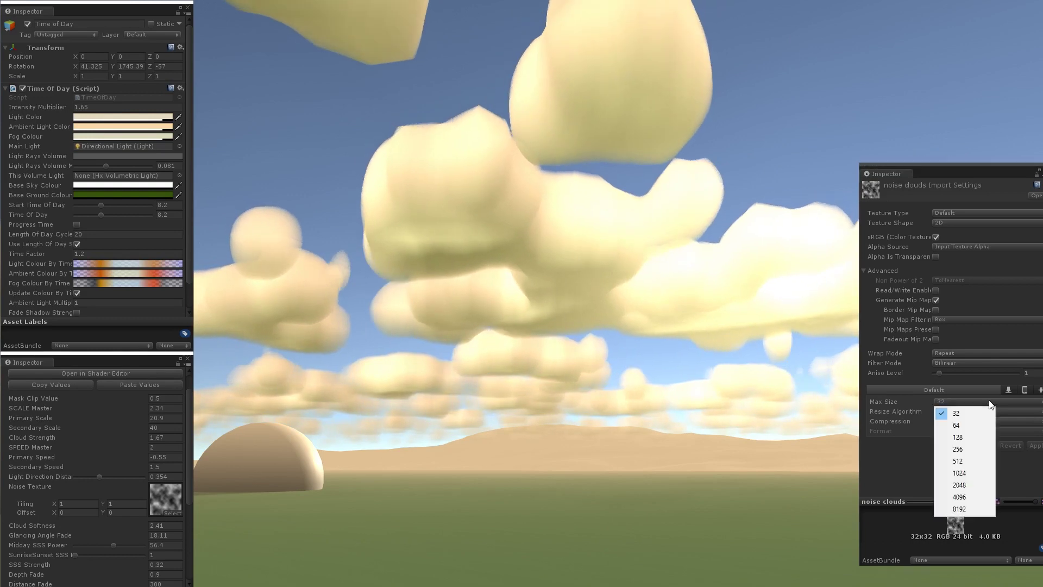
click(975, 472)
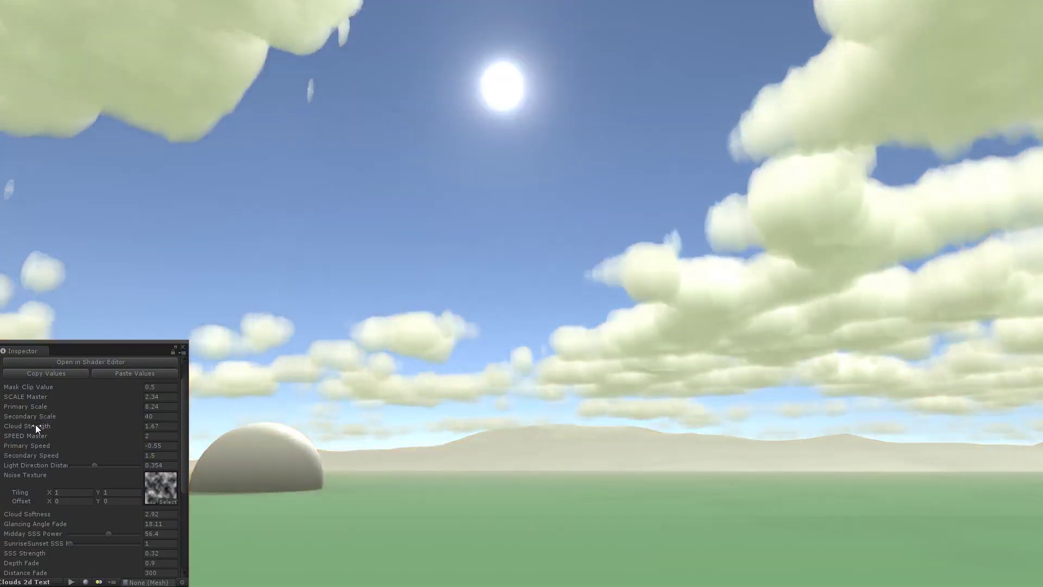
Set the cloud material's Cloud Strength to 1.79
drag(37, 427, 45, 448)
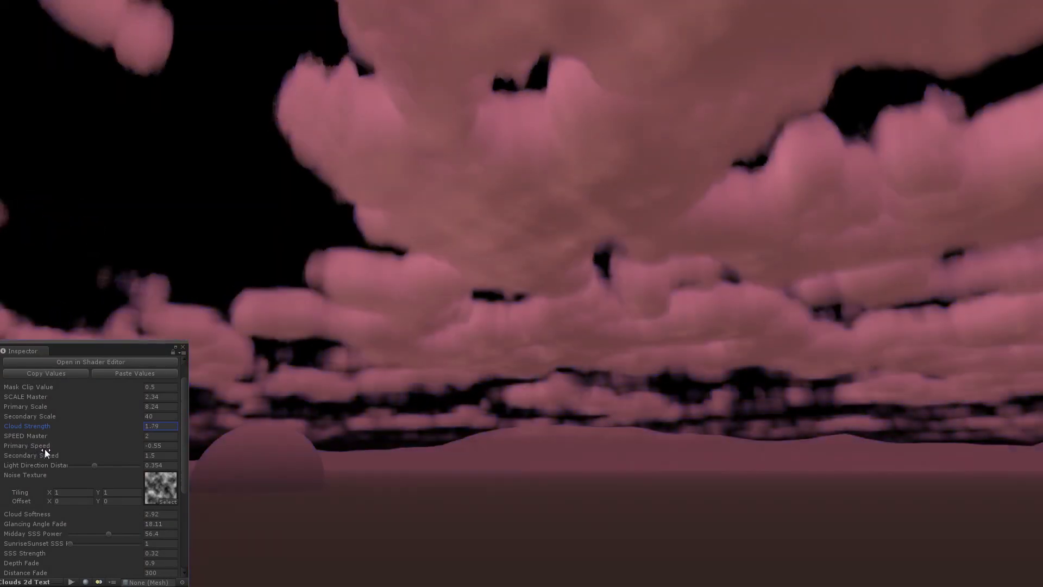